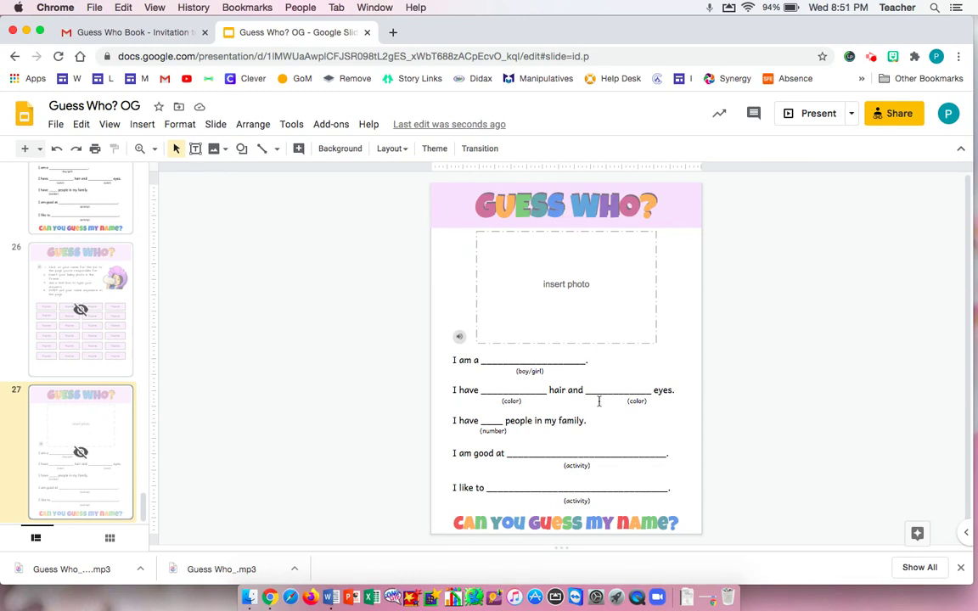
- Try moving the worksheet's main text box, then undo the move
click(566, 205)
click(450, 360)
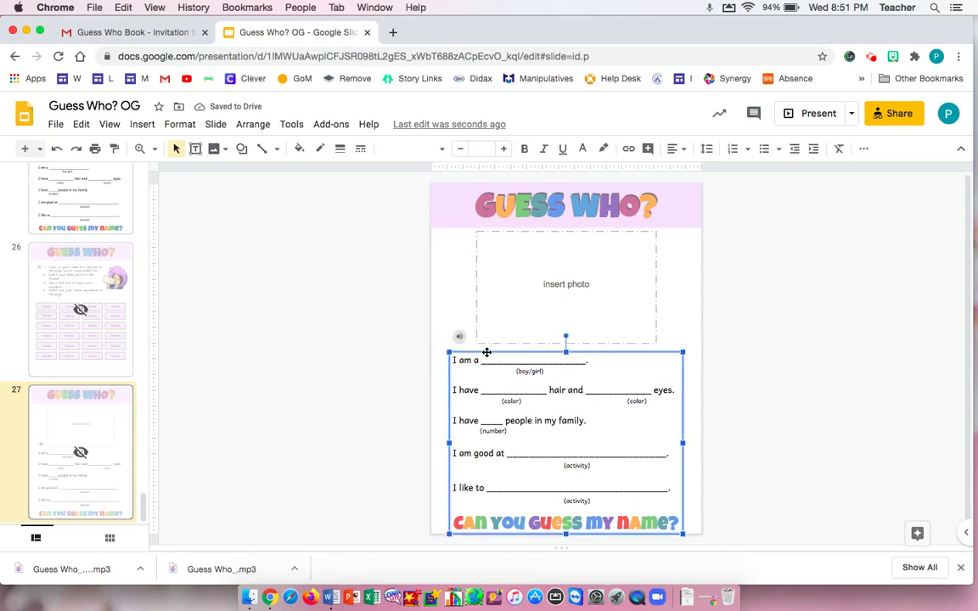
drag(487, 352, 357, 337)
key(super+z)
- Duplicate slide 27 as slide 28 and select the audio icon on the copy
click(95, 411)
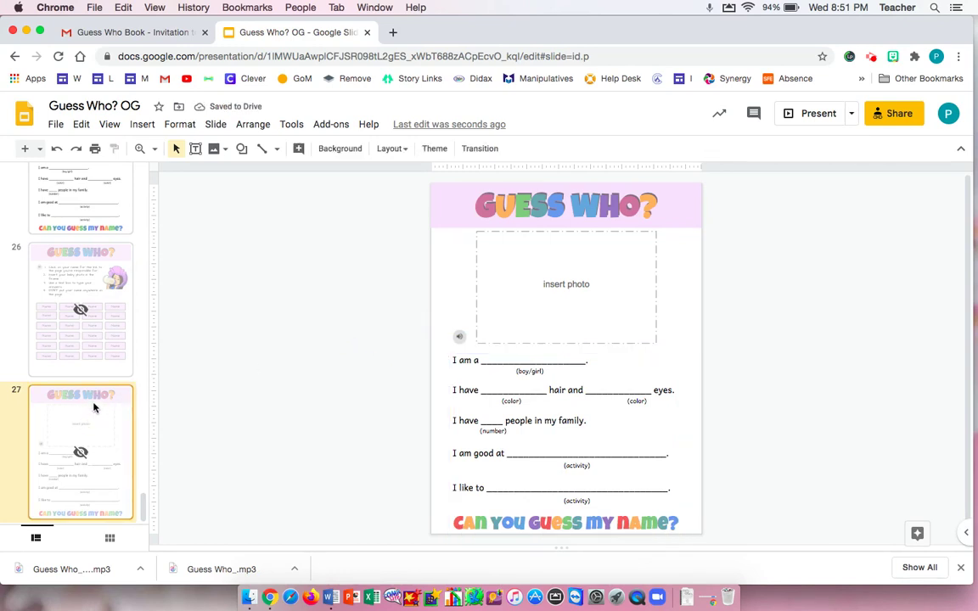
key(super+d)
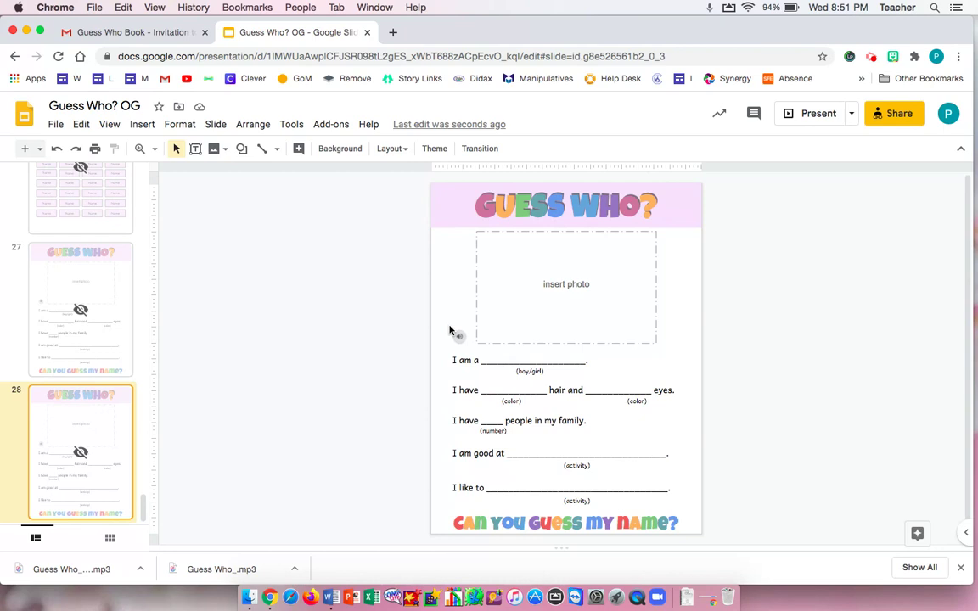
click(452, 329)
drag(451, 328, 472, 352)
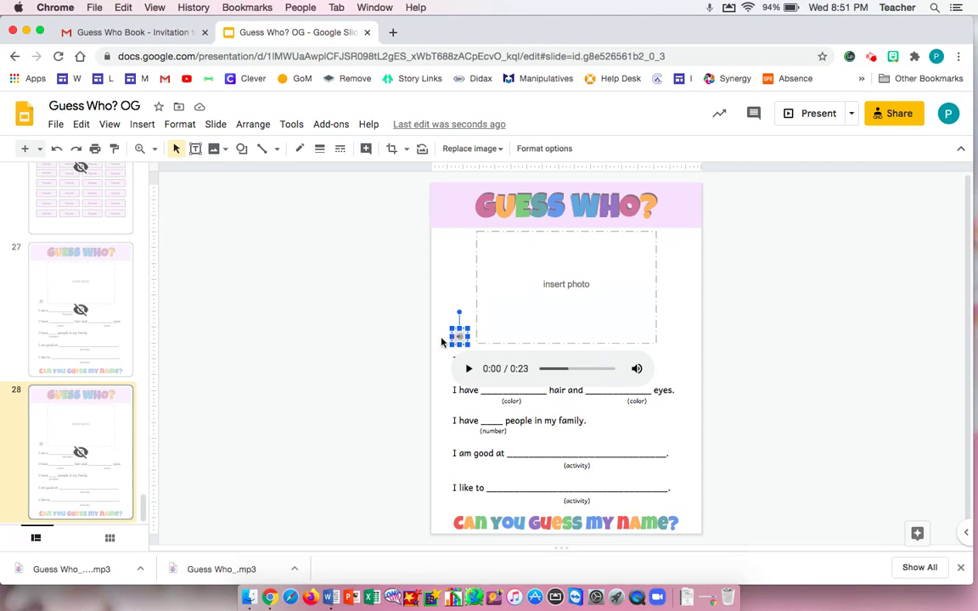
- Delete the selected audio icon from slide 28
key(BackSpace)
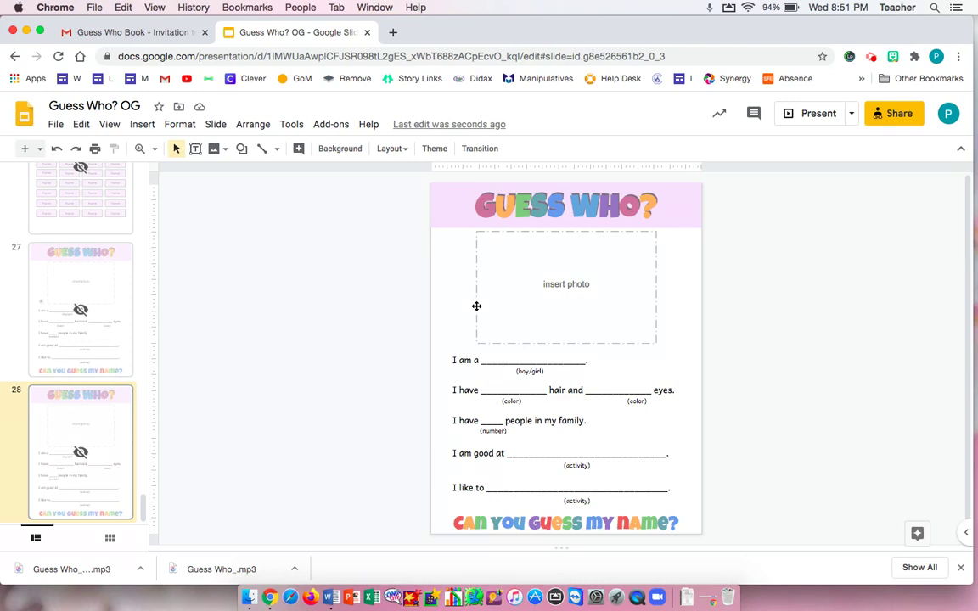
- Download slide 28 as a PNG image (current slide), then delete every element on it
click(56, 125)
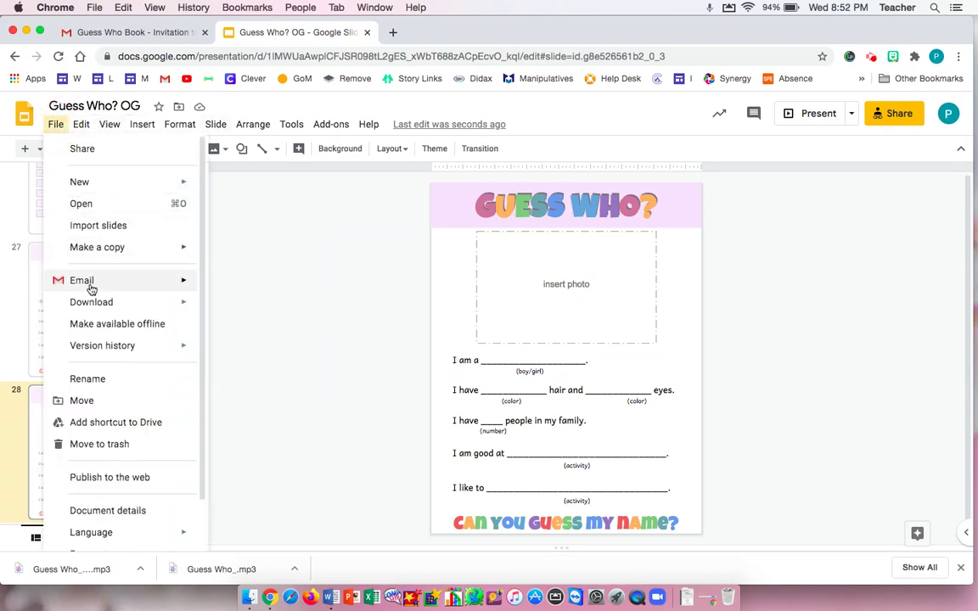
mouse_move(92, 302)
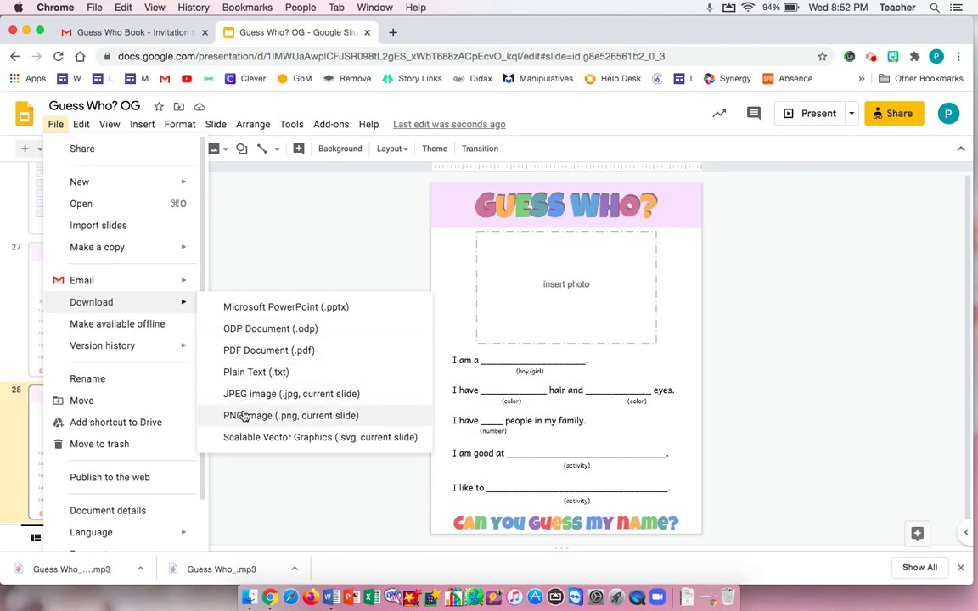
click(244, 418)
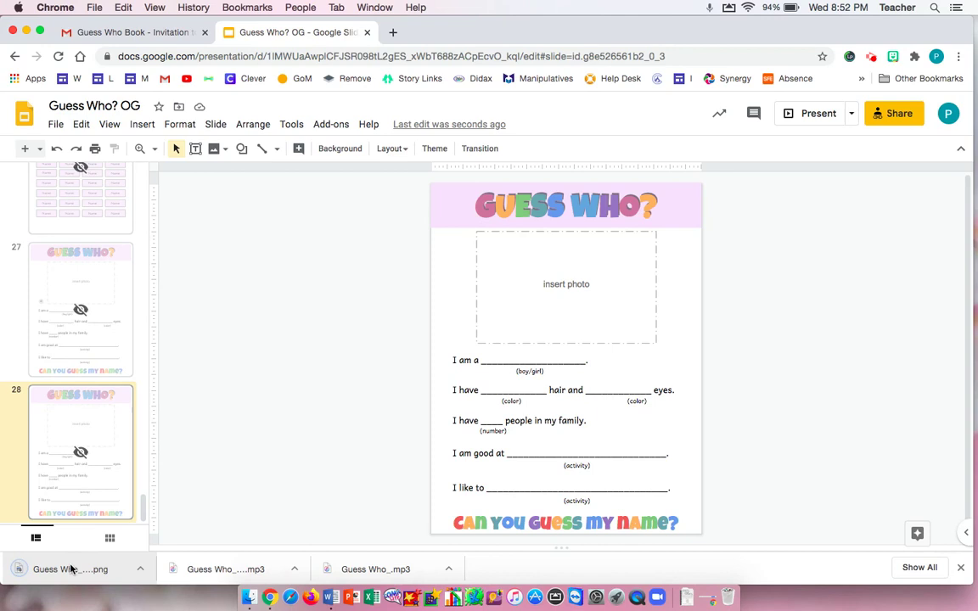
click(402, 196)
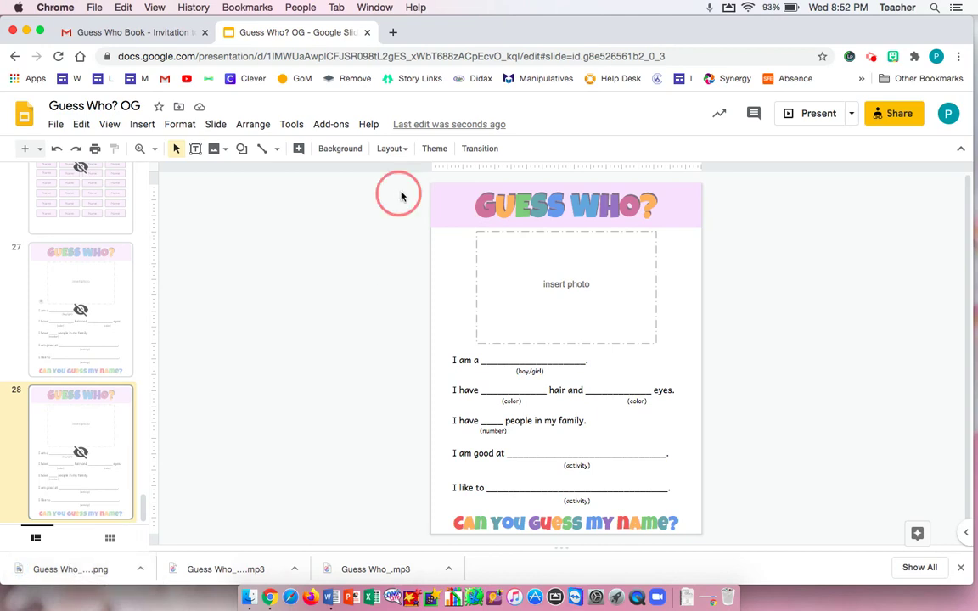
drag(402, 196, 814, 536)
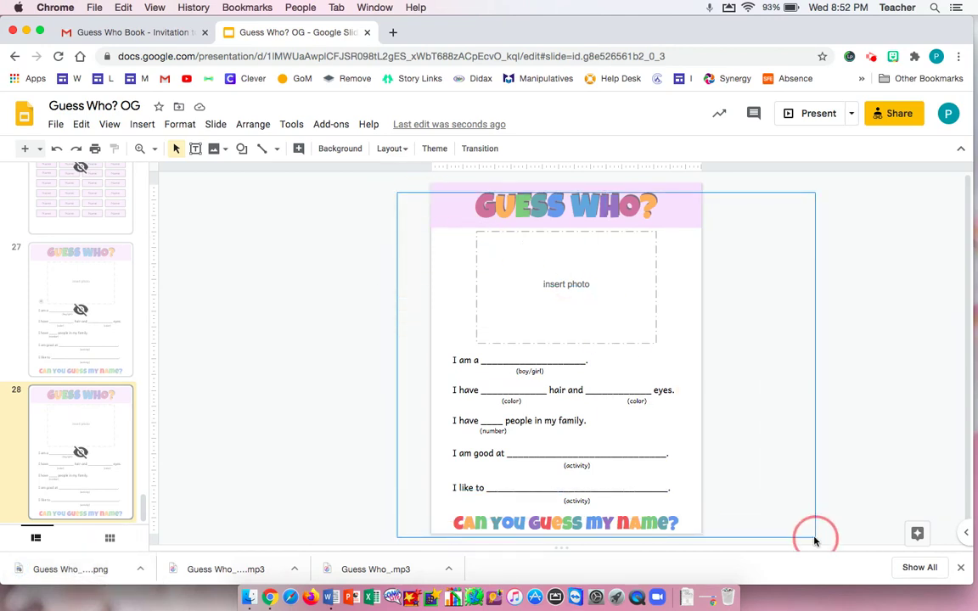
key(Delete)
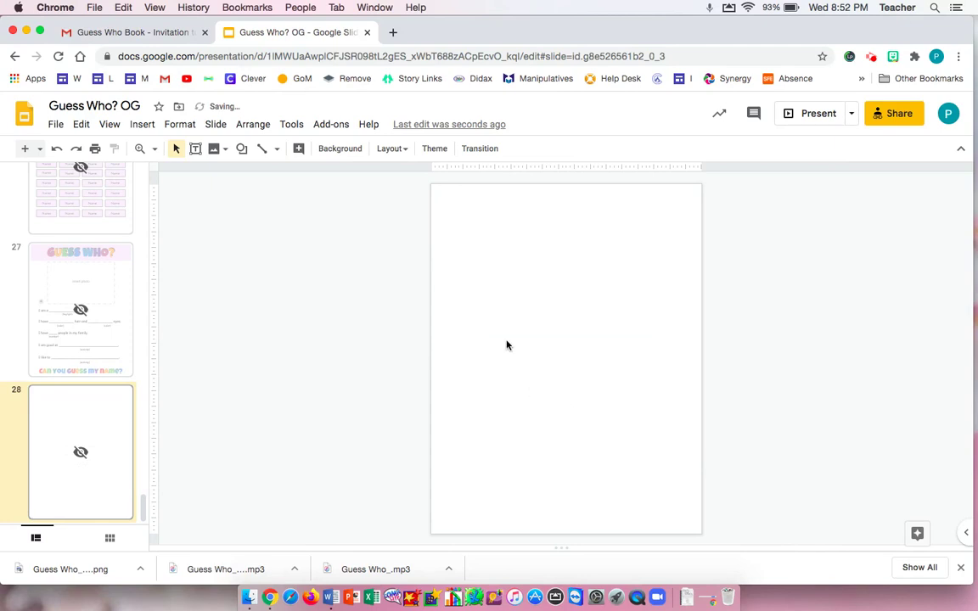
- Upload the downloaded worksheet PNG as slide 28's background image and apply it
click(339, 148)
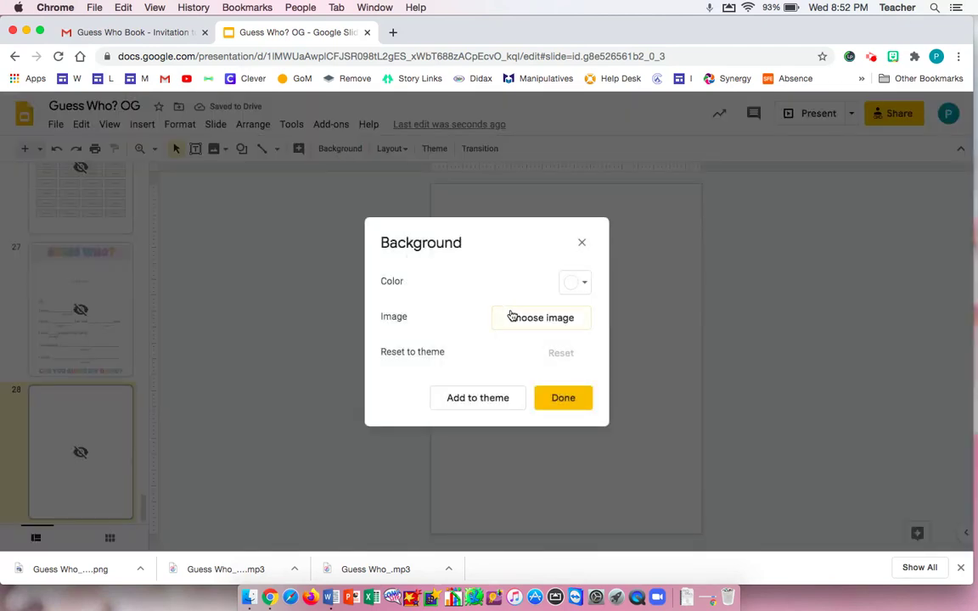
click(513, 318)
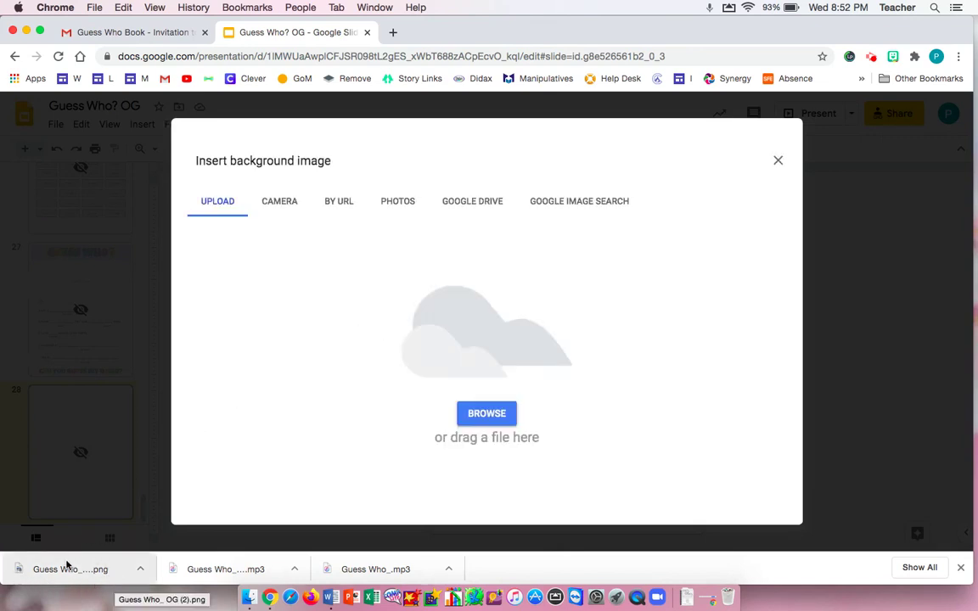
drag(65, 567, 511, 331)
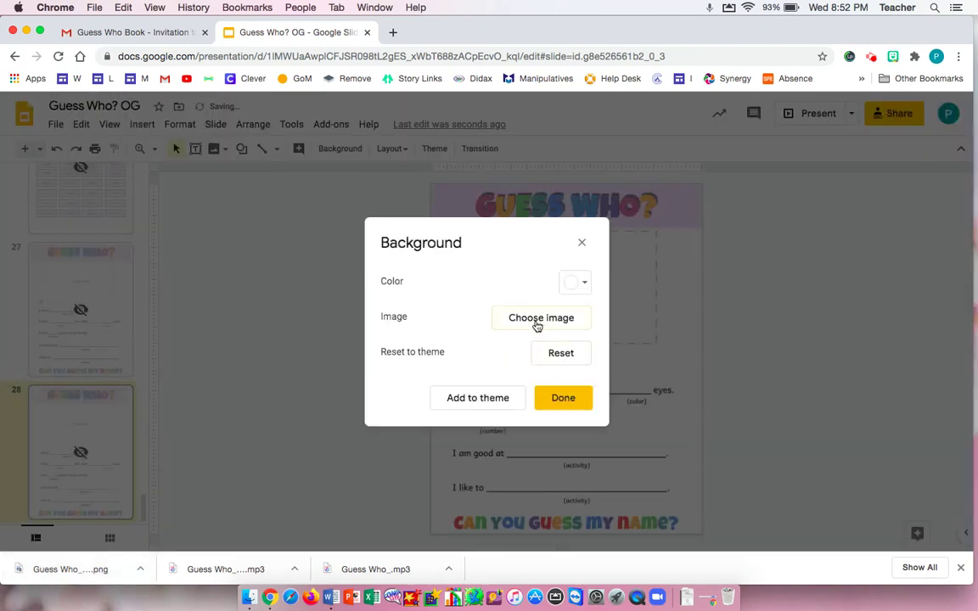
click(562, 397)
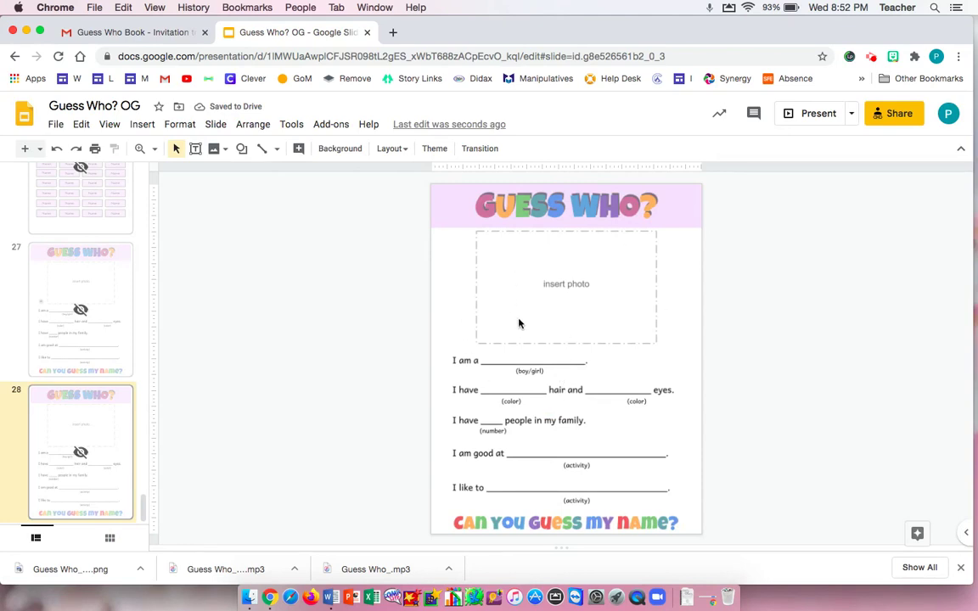
- Drag selection boxes over slide 28's worksheet to confirm nothing can be selected
drag(454, 234, 632, 343)
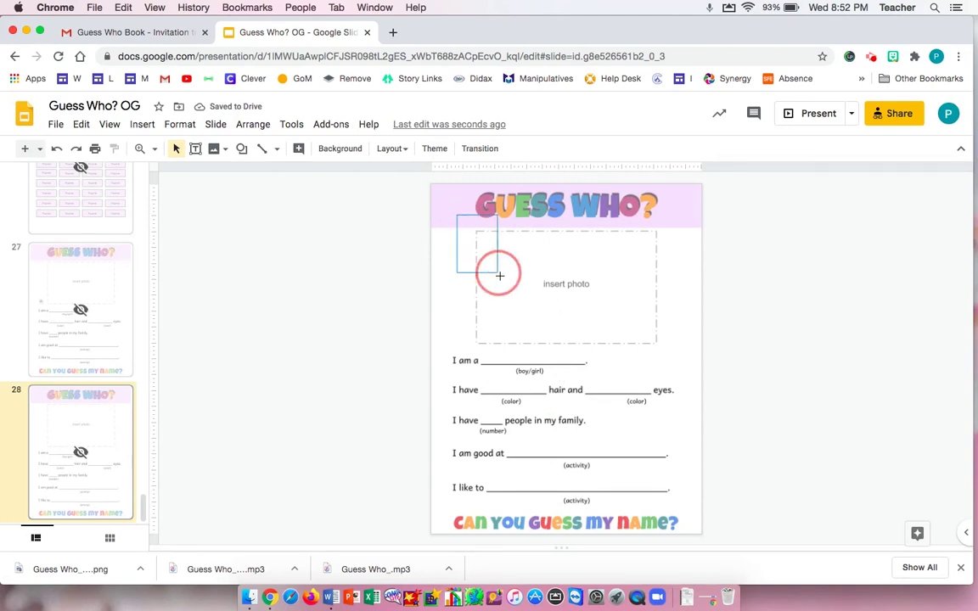
drag(585, 443, 383, 406)
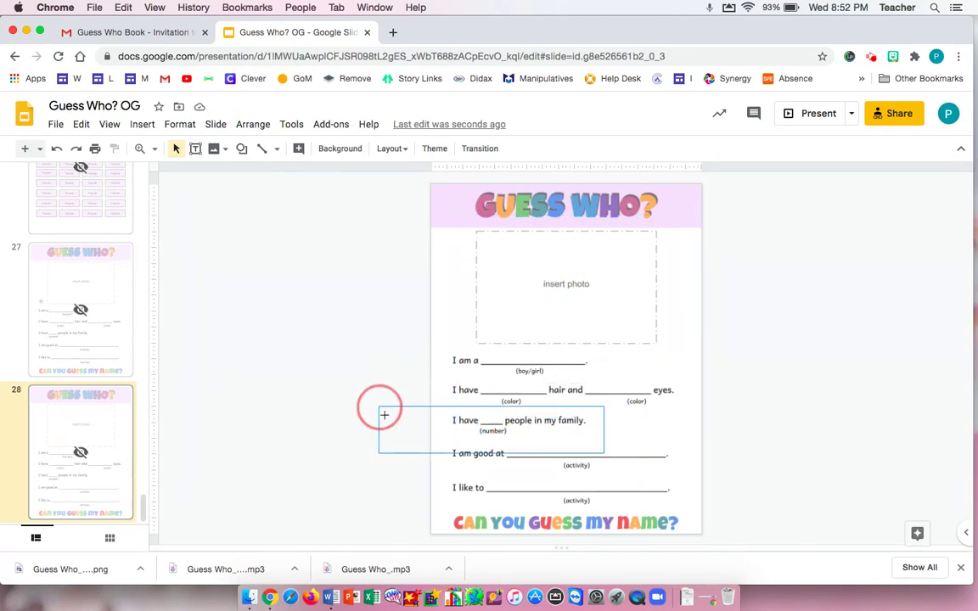
- Copy slide 27's audio icon onto slide 28 and check it stays clickable
click(48, 337)
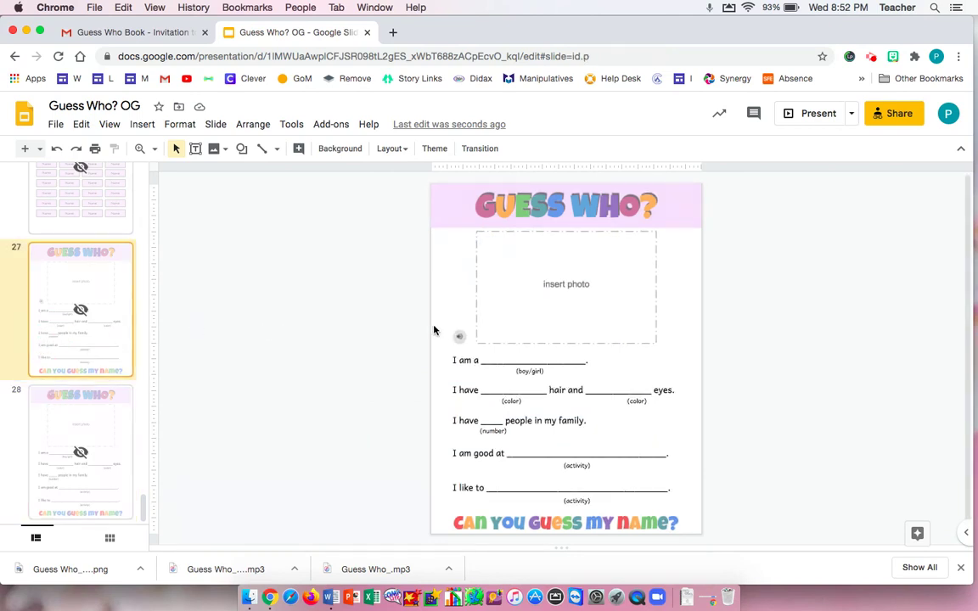
click(459, 336)
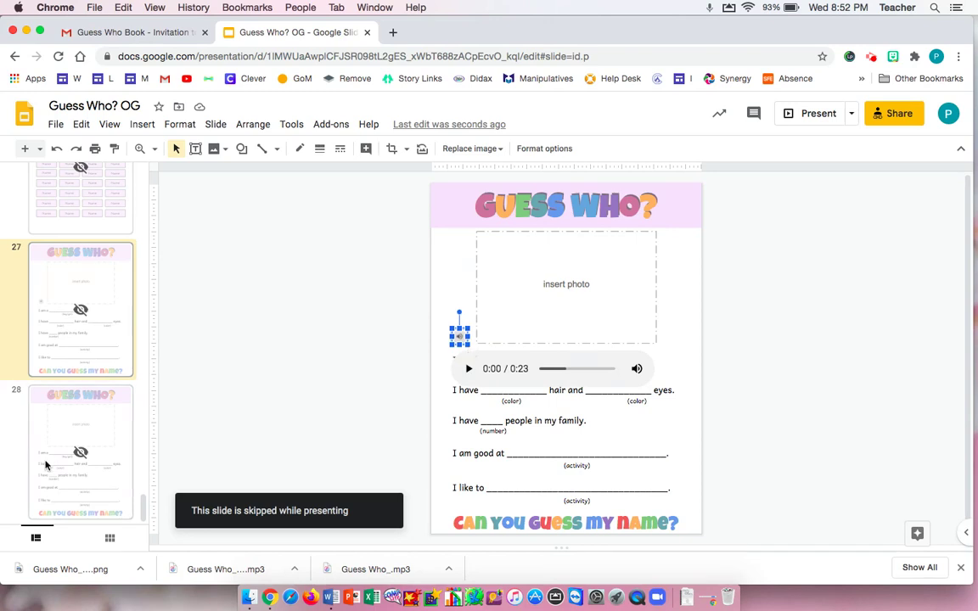
click(46, 418)
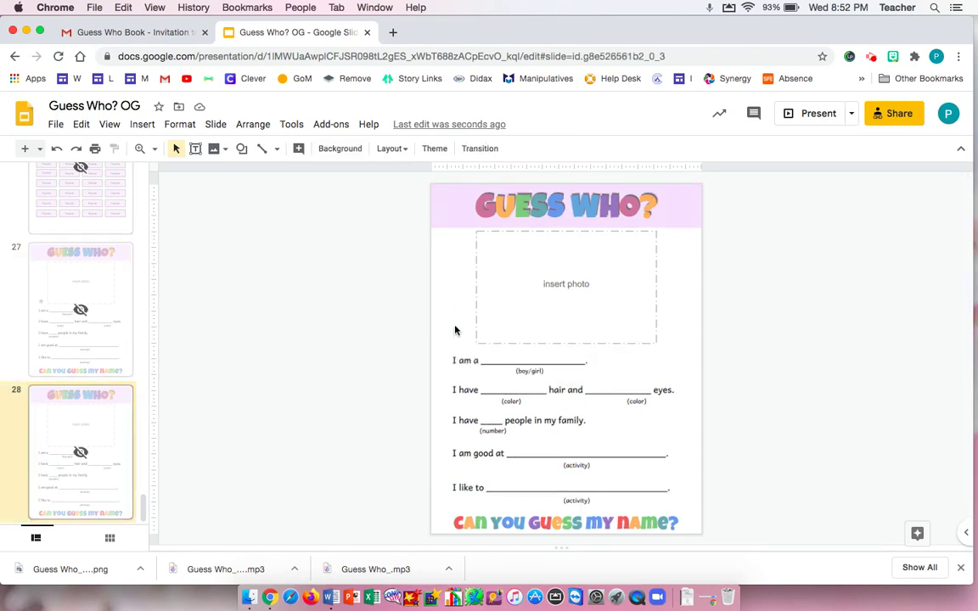
key(super+v)
click(399, 331)
click(458, 338)
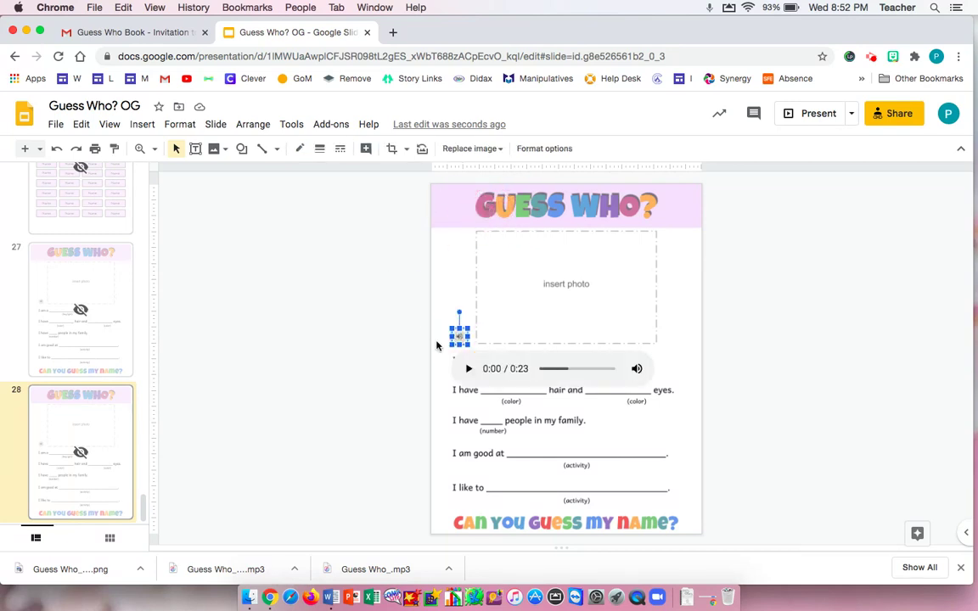
click(363, 324)
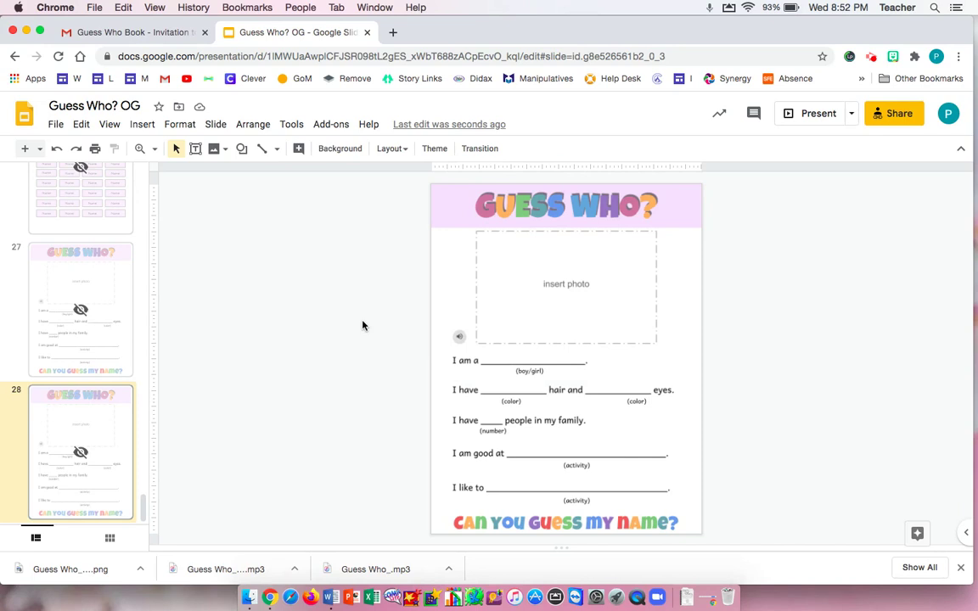